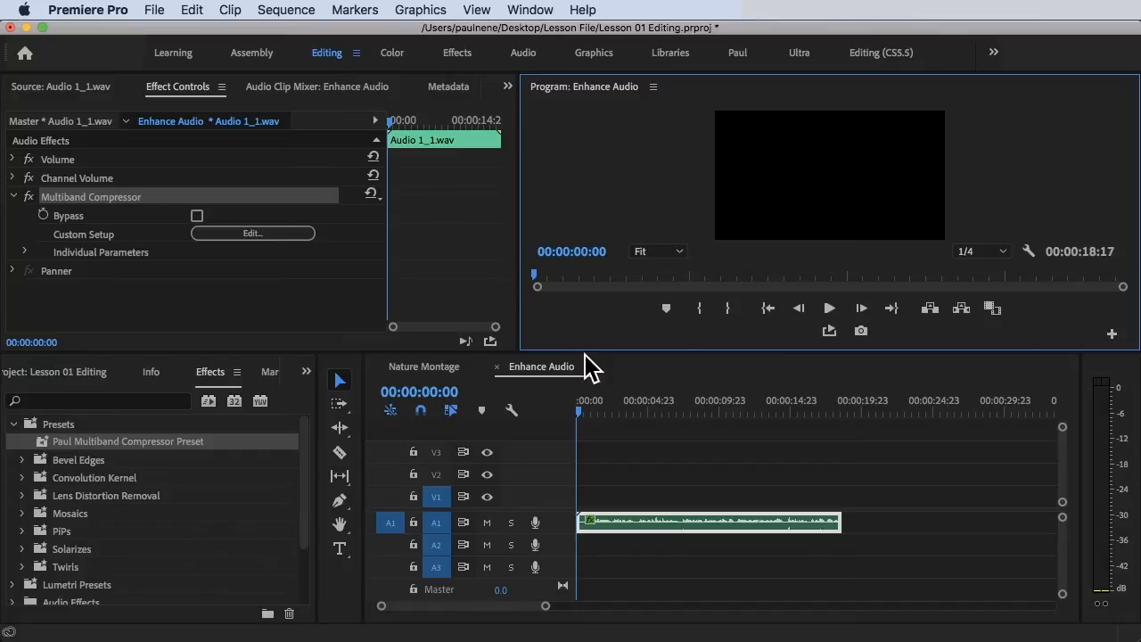
- Play the first two seconds of the Enhance Audio sequence from its start to hear the current sound
drag(604, 415, 579, 414)
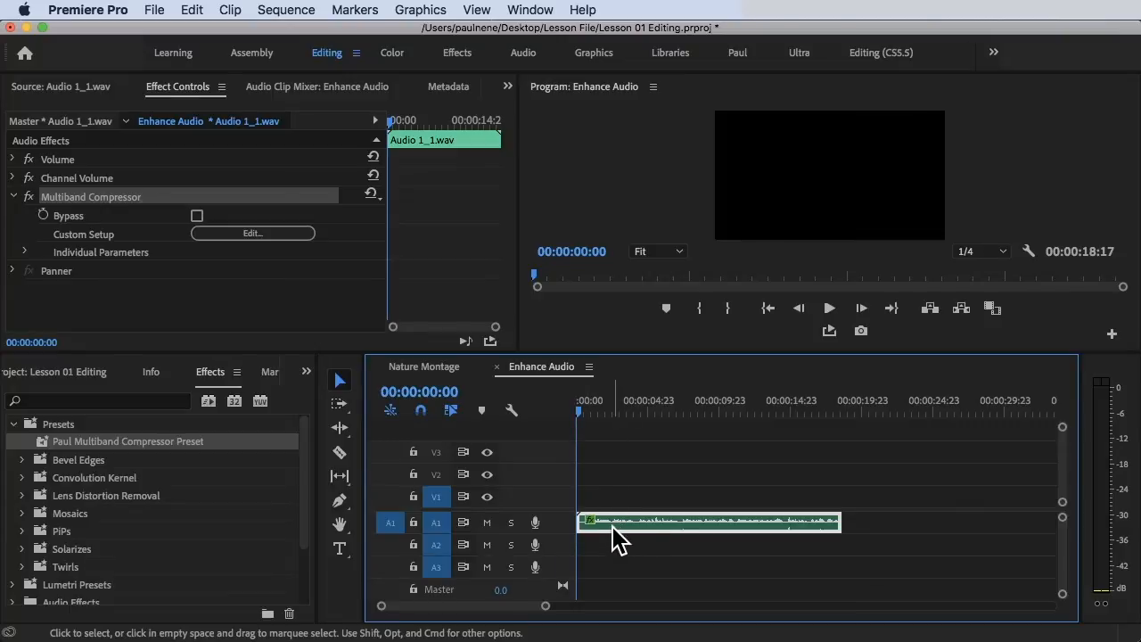
drag(580, 416, 539, 400)
key(space)
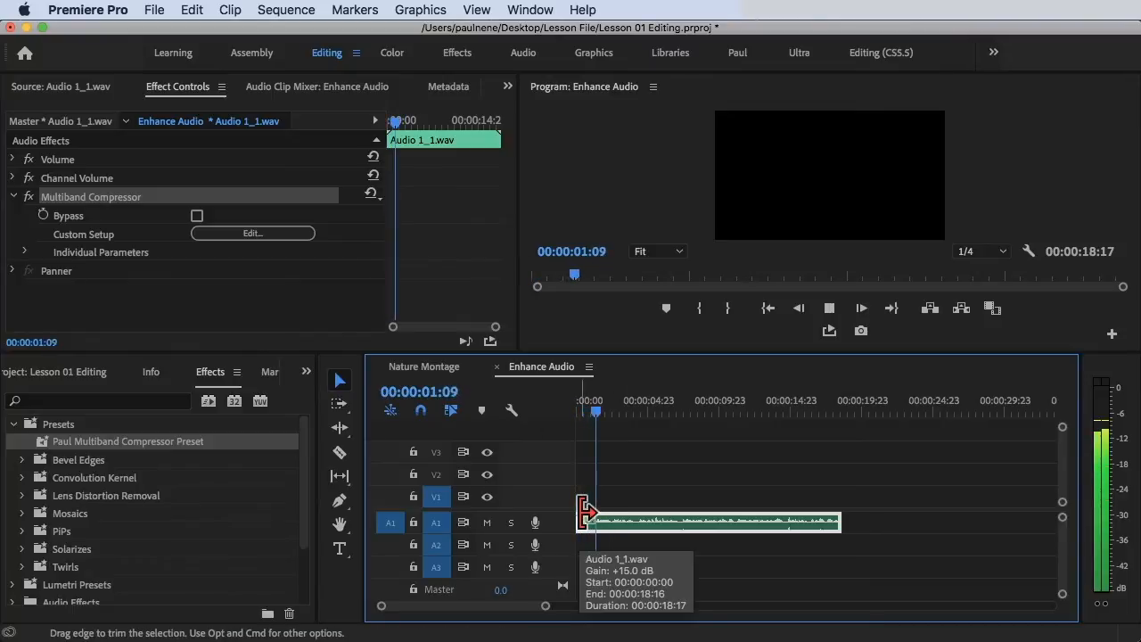
key(space)
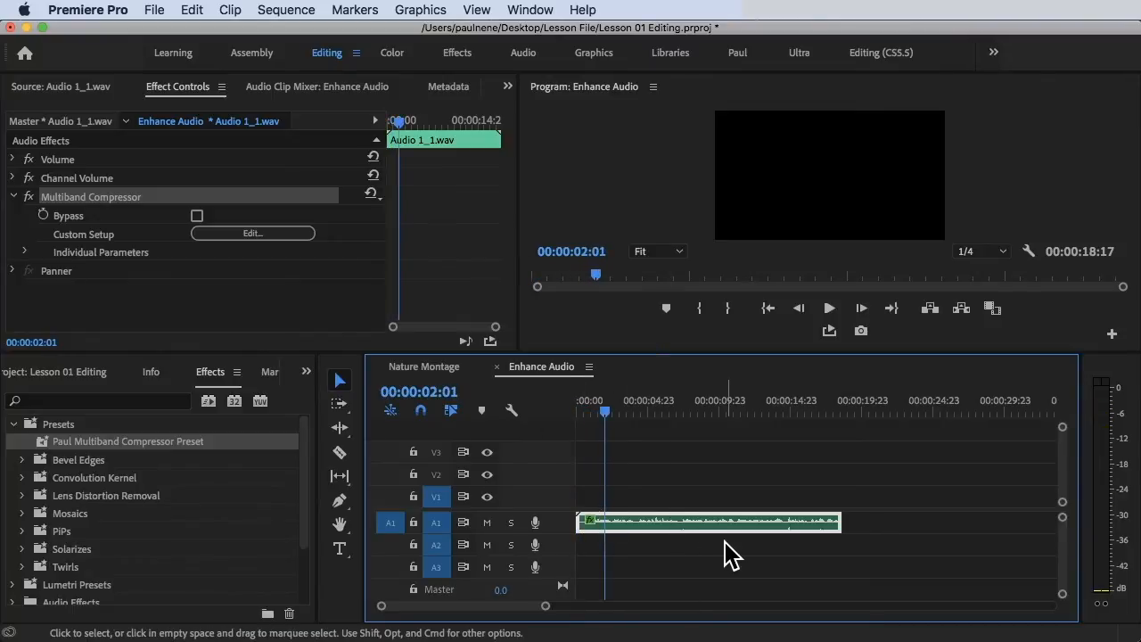
- Lower the computer's sound volume by four levels
key(XF86AudioLowerVolume)
key(XF86AudioLowerVolume)
key(XF86AudioLowerVolume)
key(XF86AudioLowerVolume)
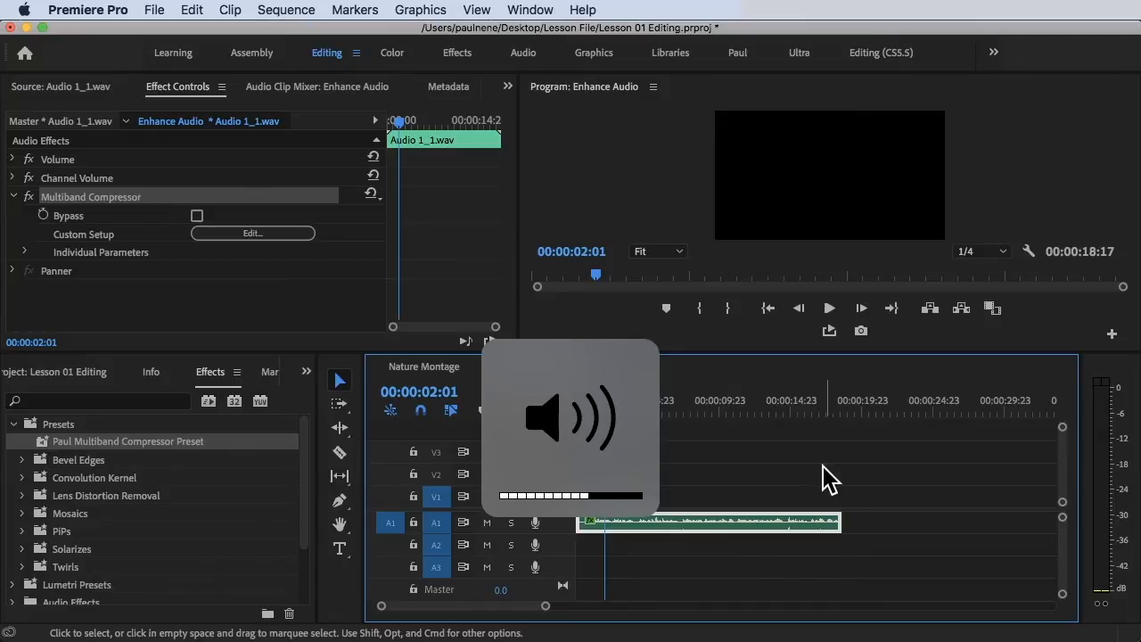
- Select the Audio 1_1.wav clip, move the playhead to 00:00:06:07, and expand the Audio 1 track to show its waveform
click(823, 484)
click(620, 537)
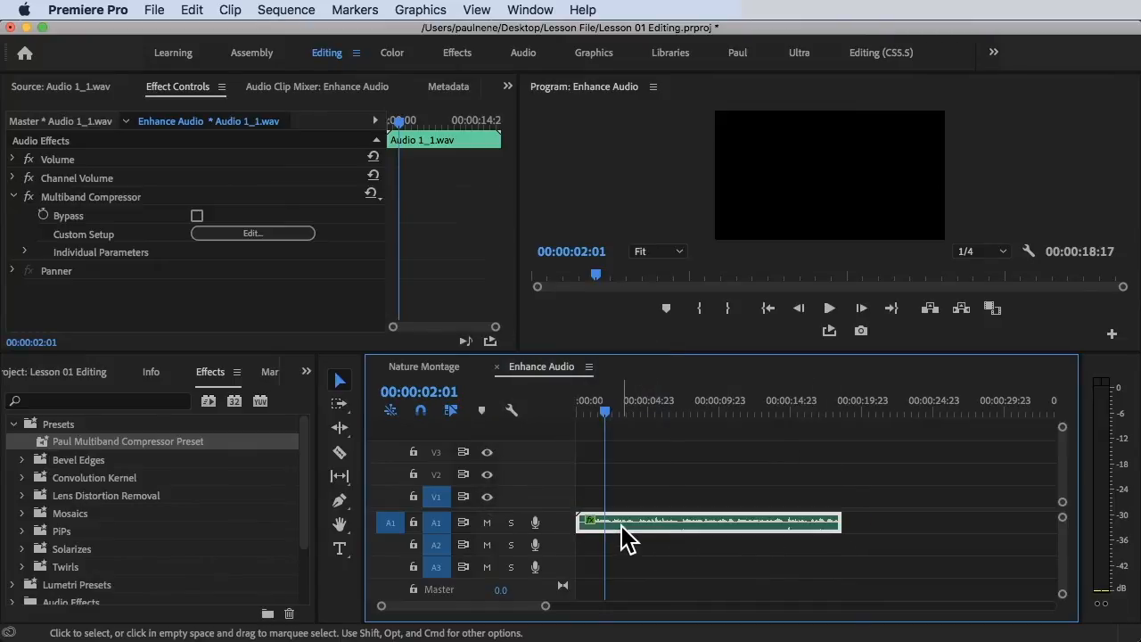
drag(606, 407, 665, 419)
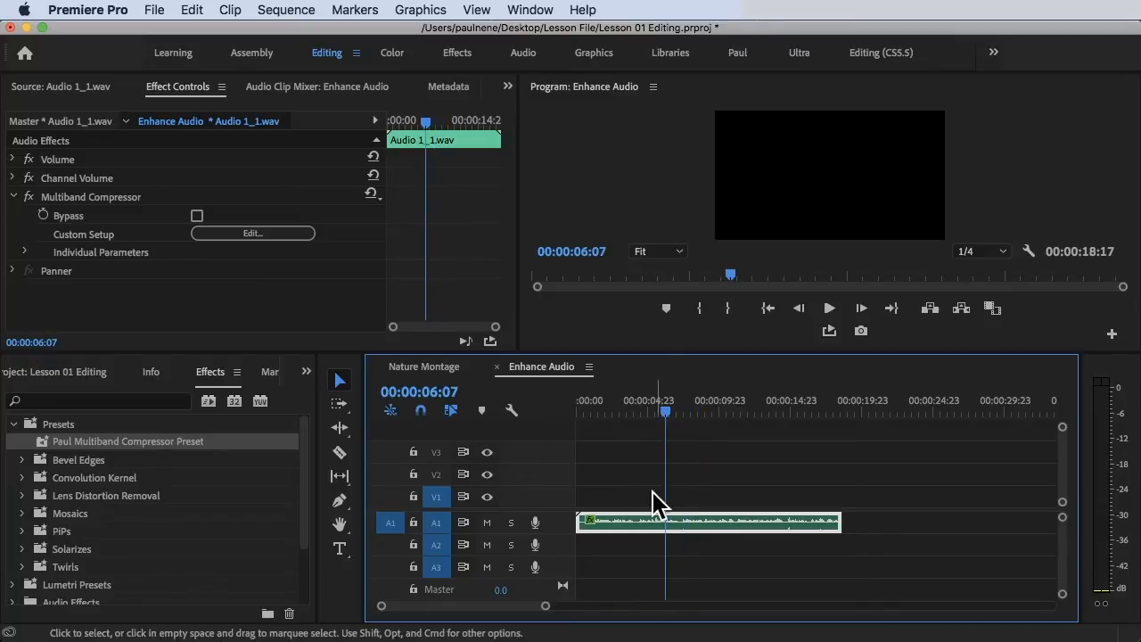
double_click(564, 530)
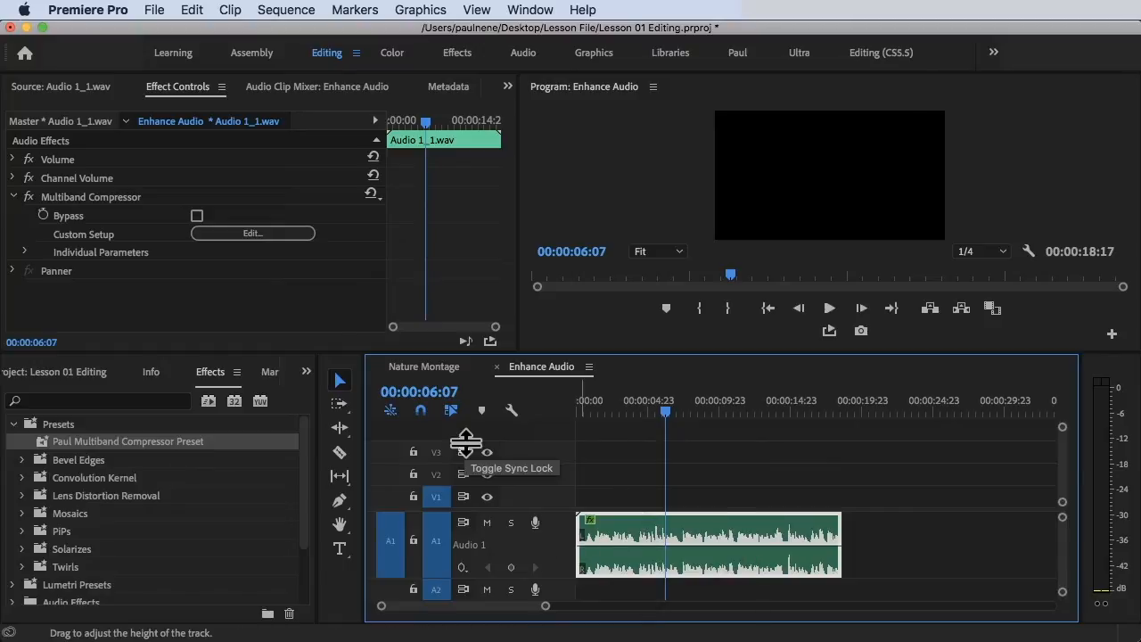
- Search the effects for "denoise" and apply the current DeNoise audio effect to the Audio 1_1.wav clip
click(215, 383)
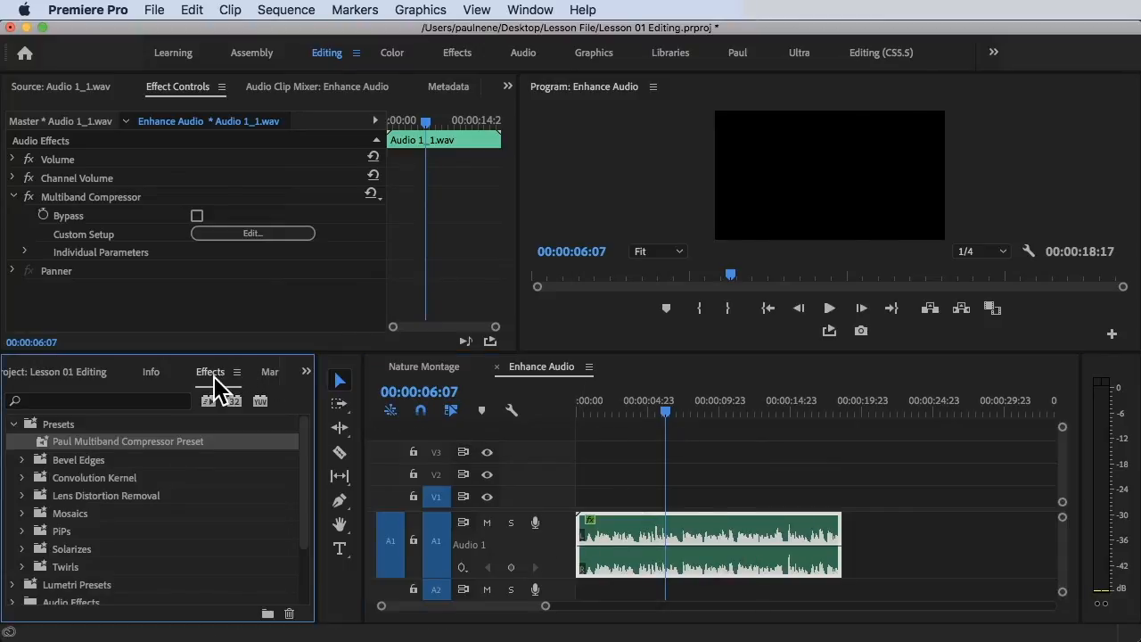
click(133, 400)
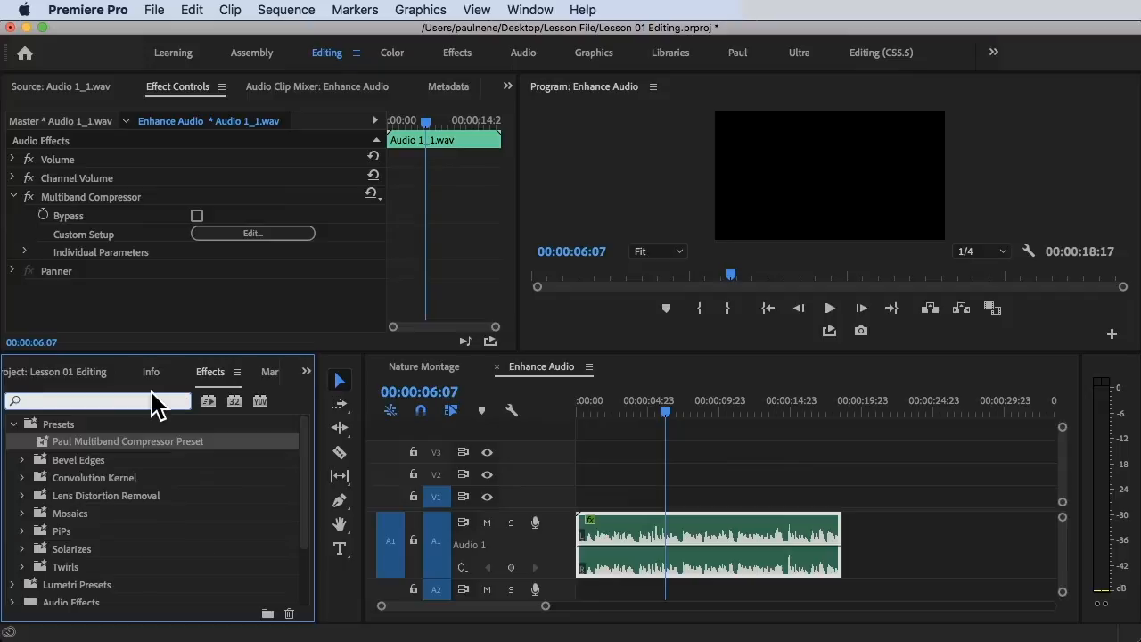
text(denoise)
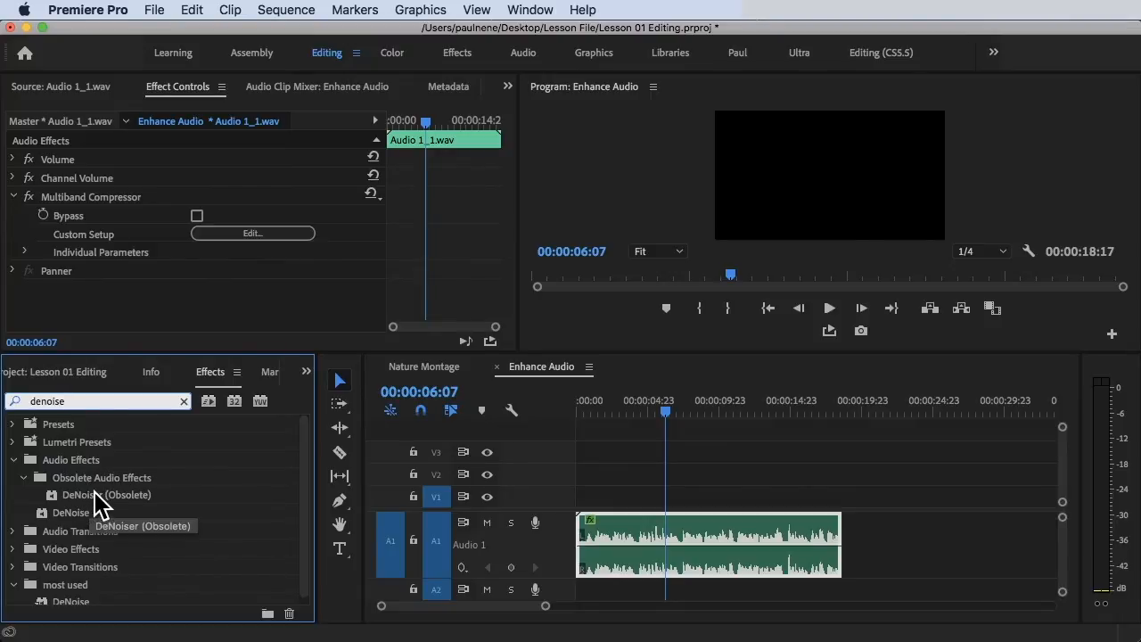
click(136, 497)
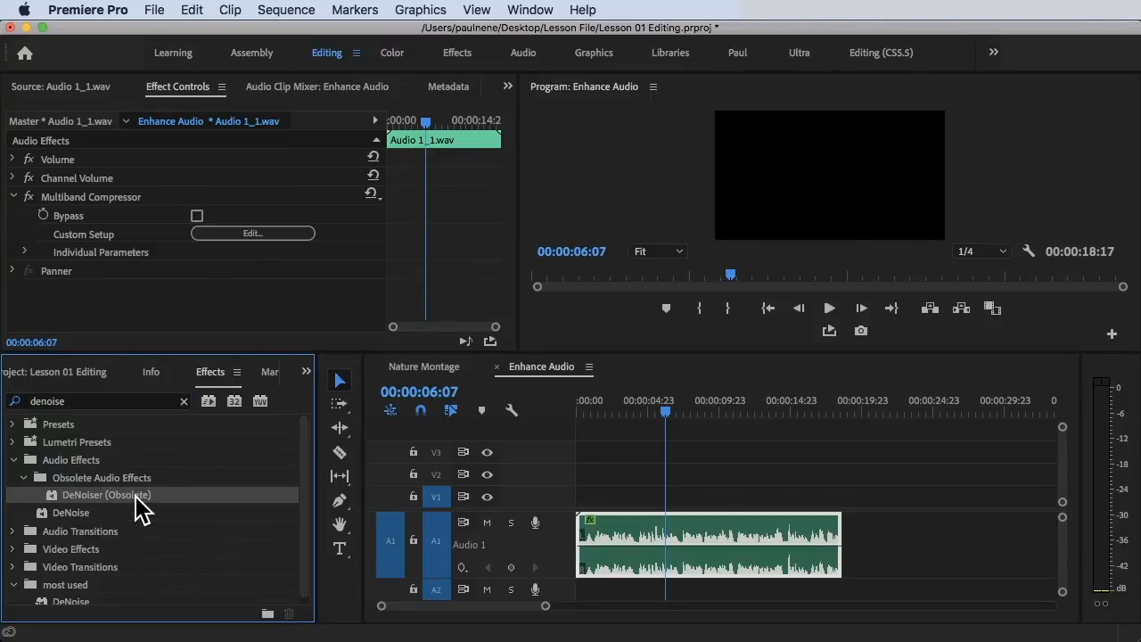
click(54, 512)
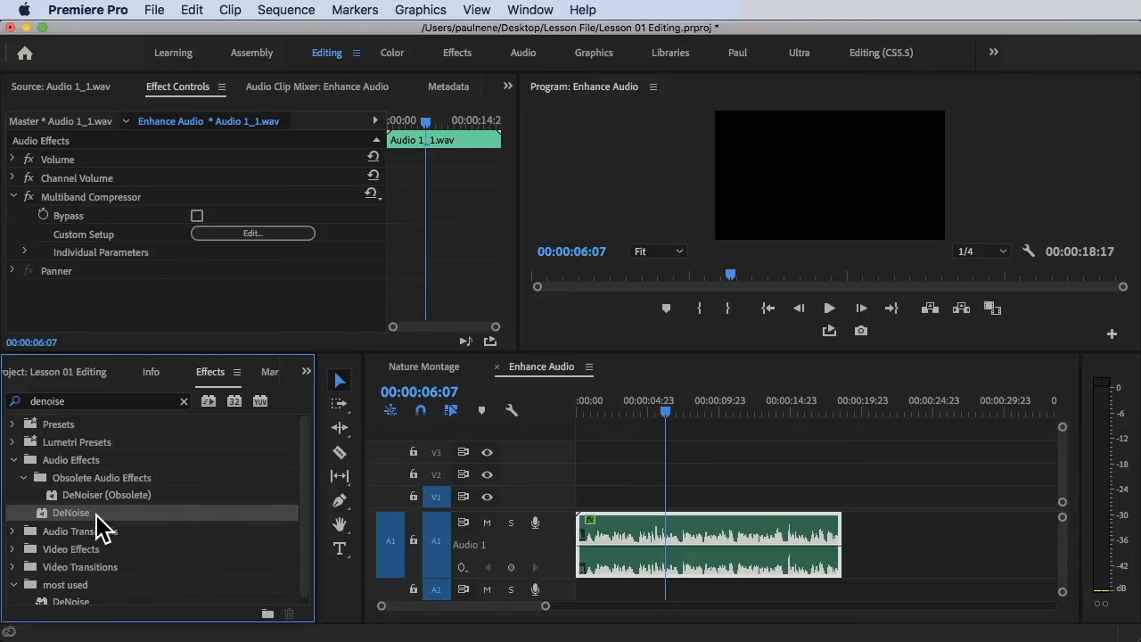
drag(98, 516, 668, 535)
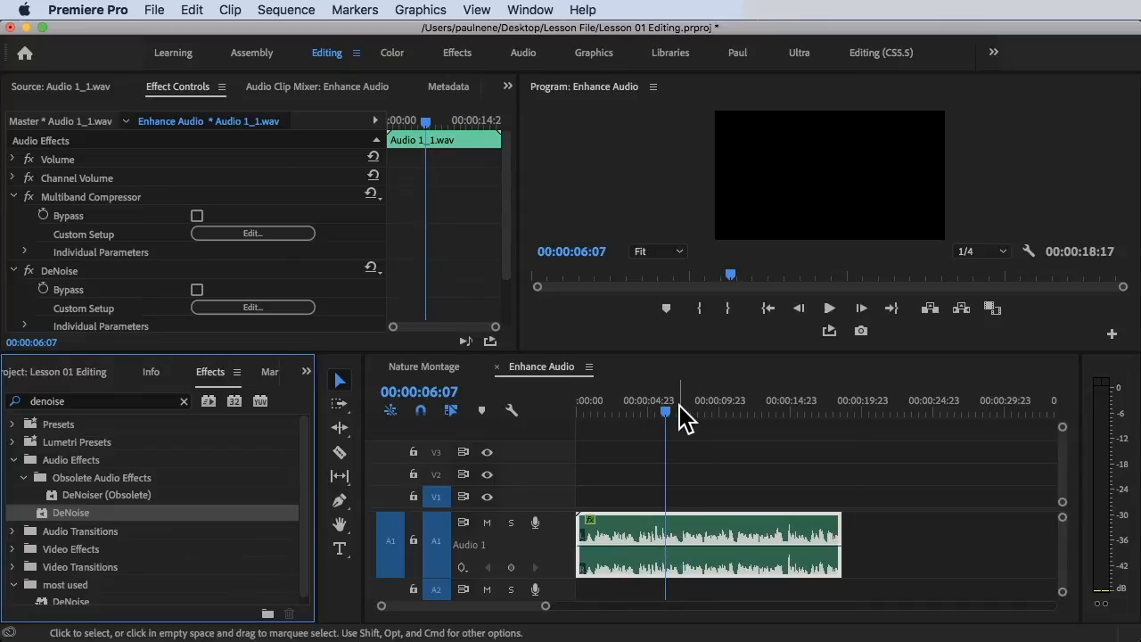
- Select the clip's DeNoise effect and play the audio from 00:00:01:16 to hear the noise reduction
click(596, 410)
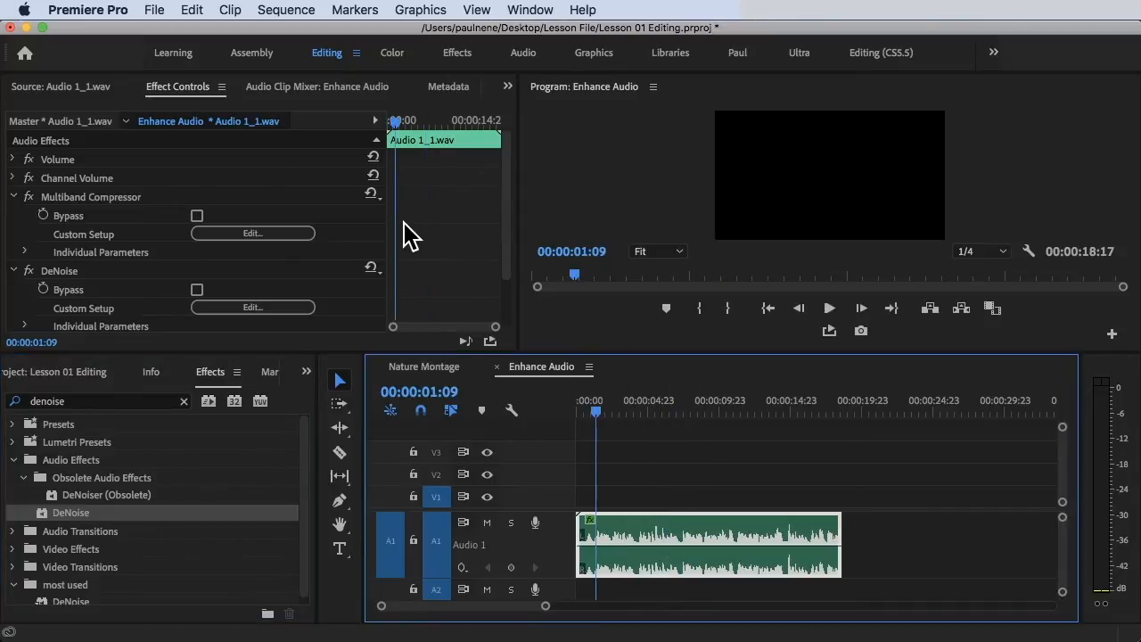
click(195, 85)
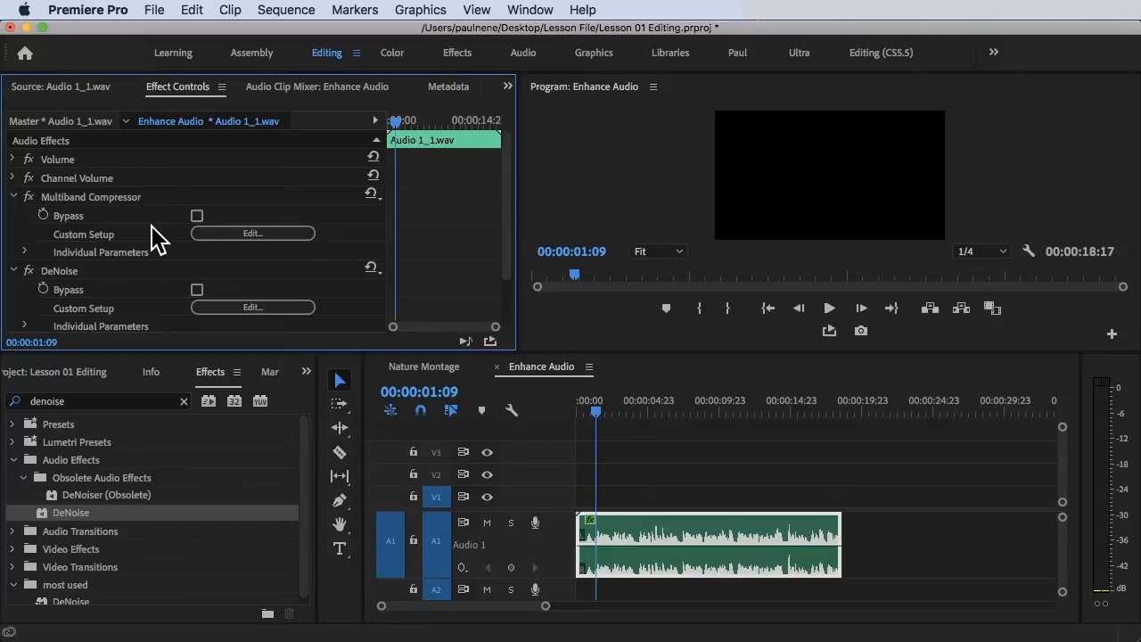
scroll(158, 250, down, 3)
click(55, 217)
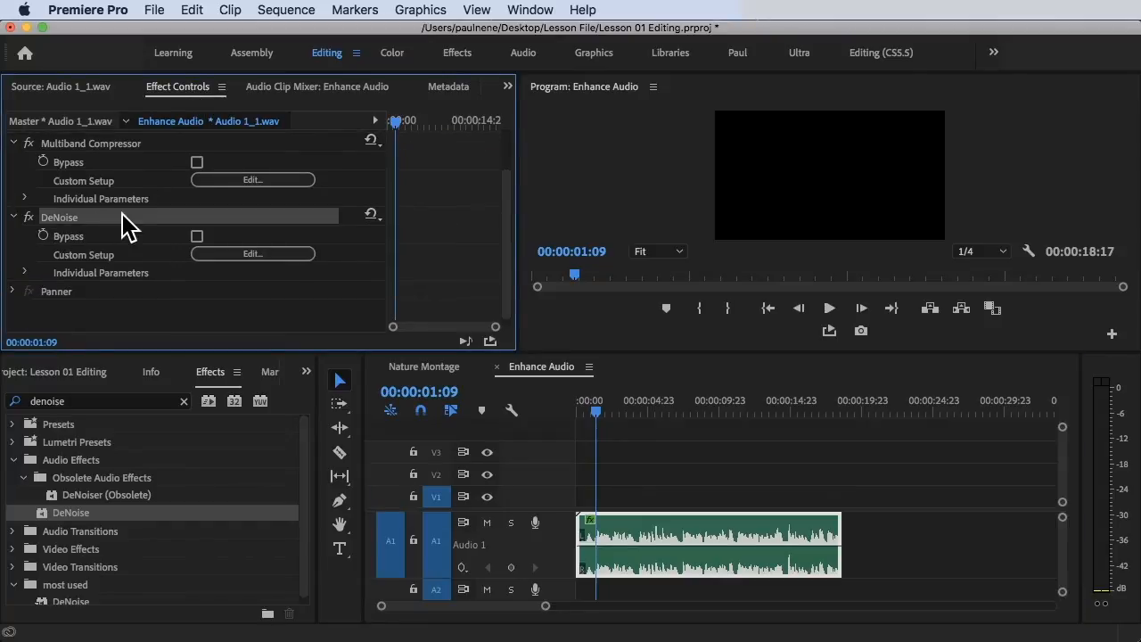
drag(600, 406, 601, 397)
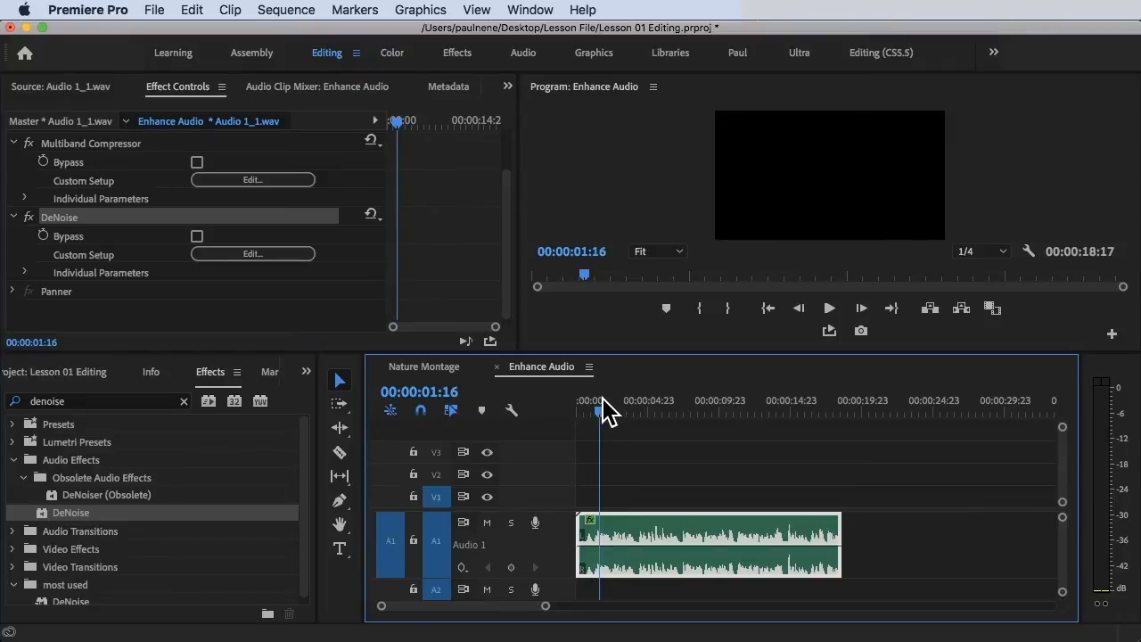
key(space)
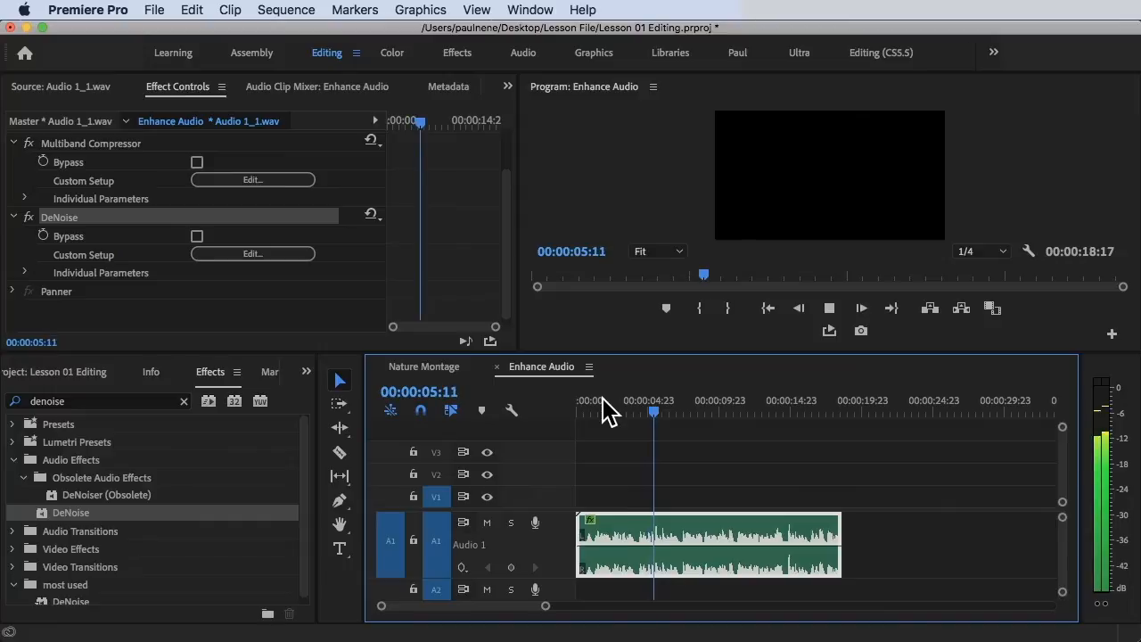
key(space)
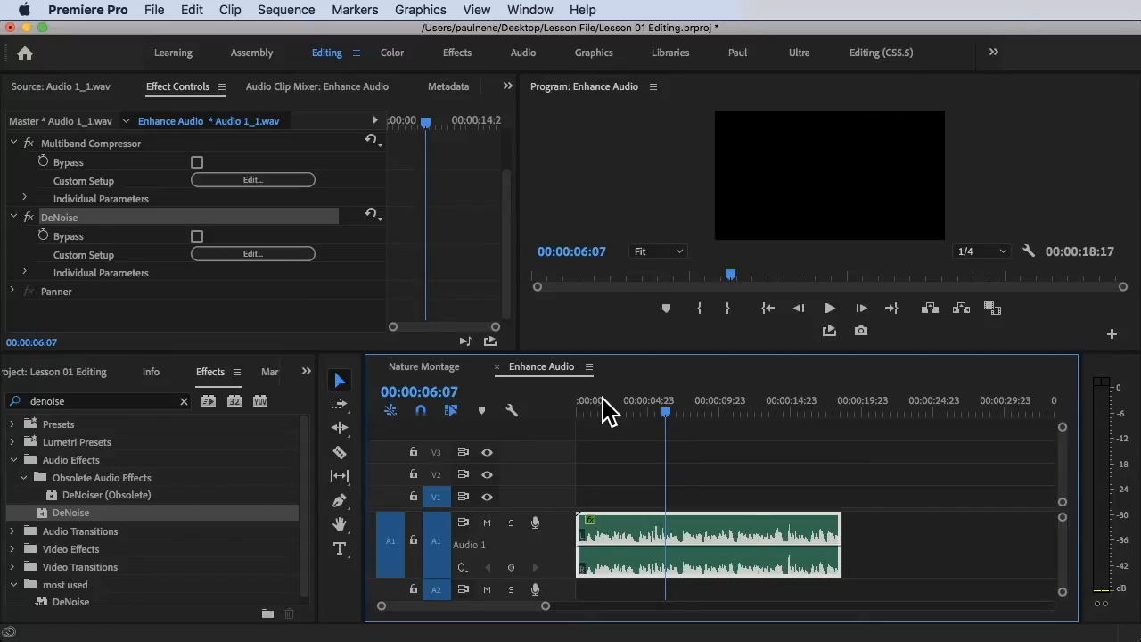
- Examine the DeNoise effect's custom setup and its list of presets, and close the editor without changing anything
click(265, 258)
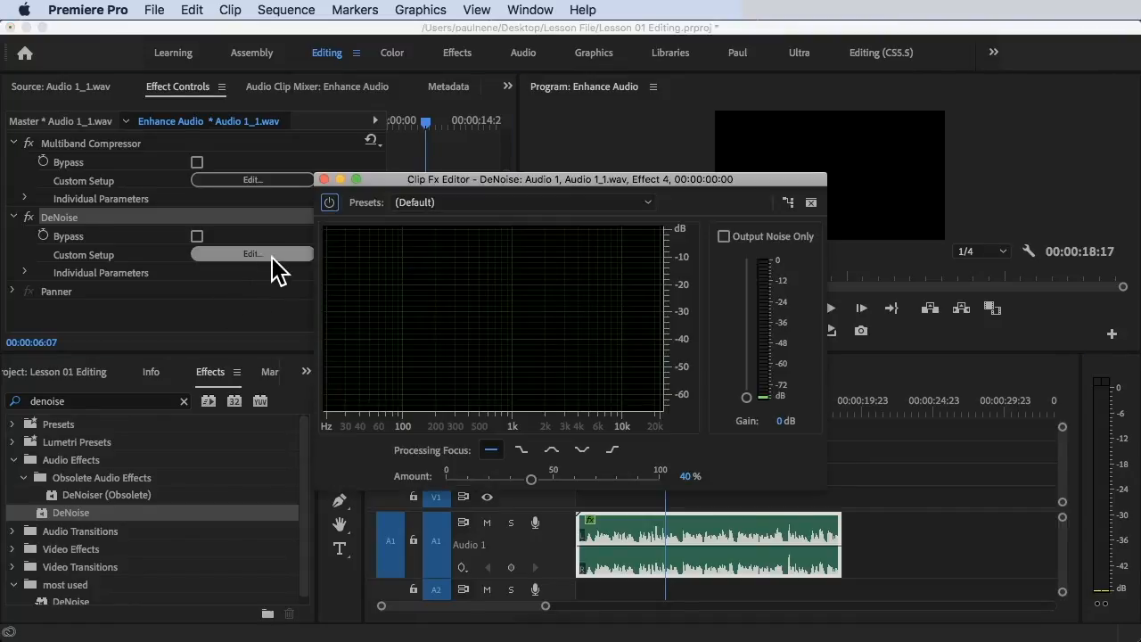
click(454, 203)
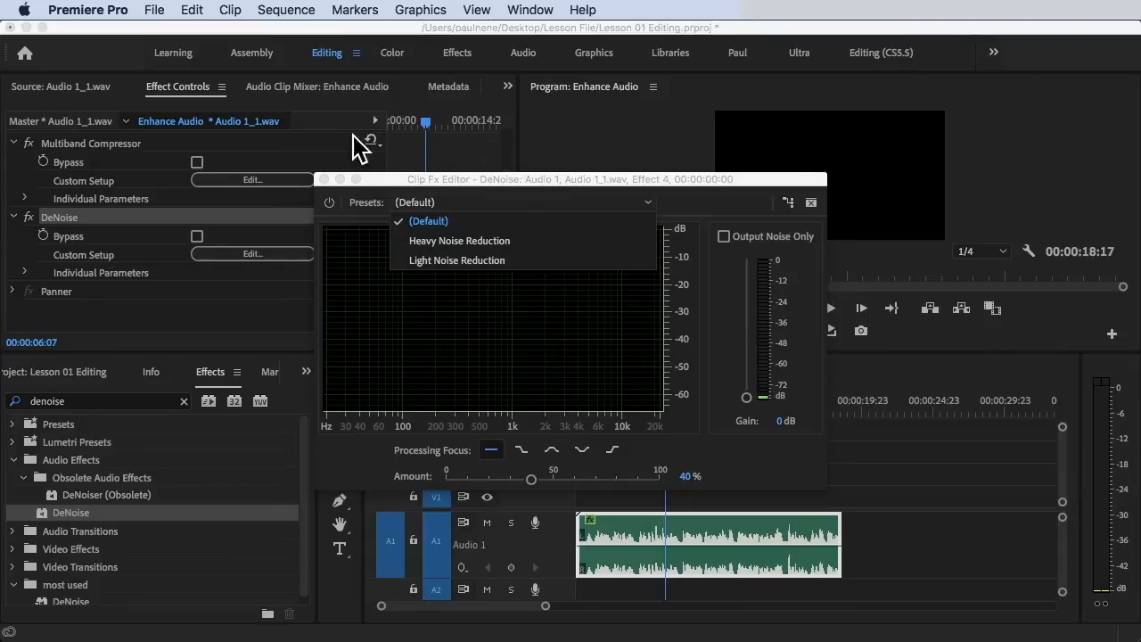
click(323, 179)
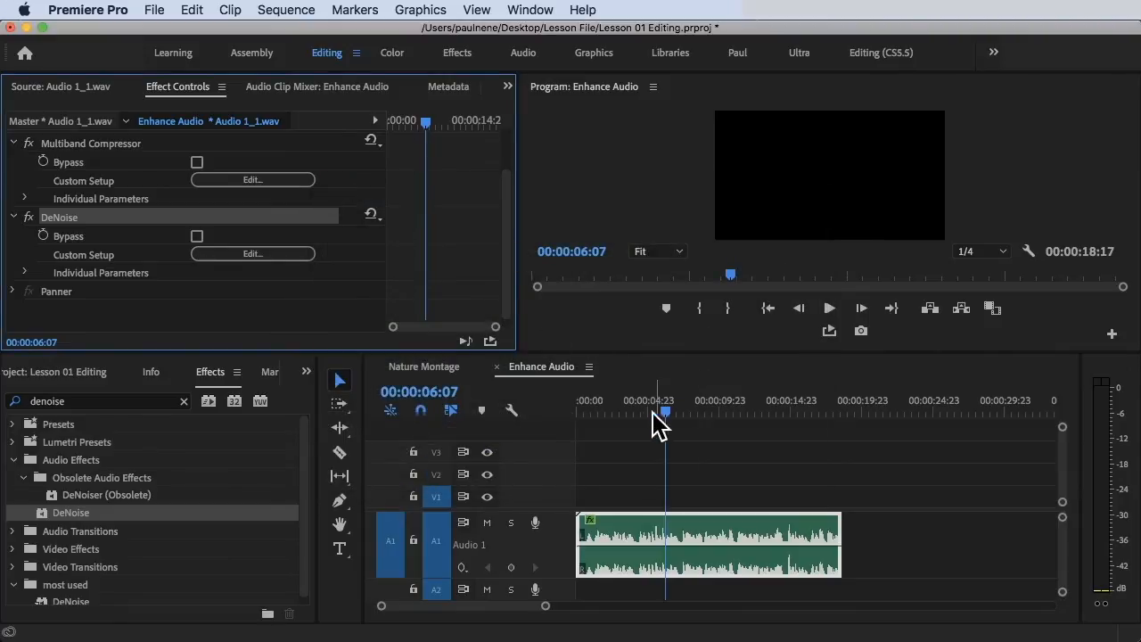
- Review the clip's Multiband Compressor and DeNoise effects, and play a short stretch of the audio from about 00:00:04:22
drag(666, 411, 618, 410)
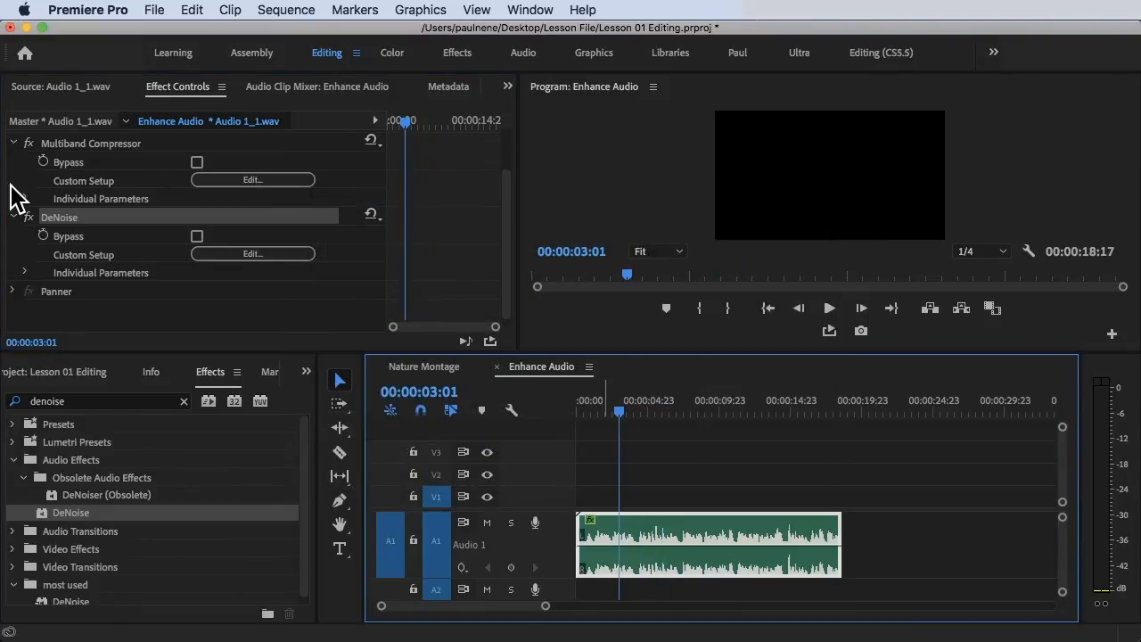
click(72, 160)
click(66, 219)
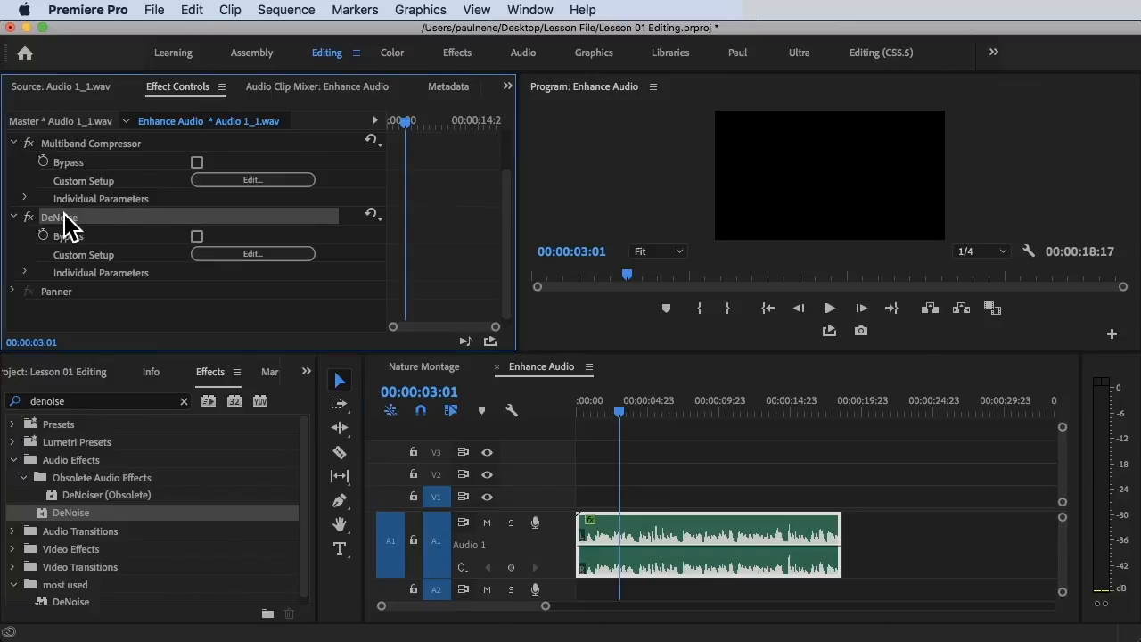
click(98, 144)
click(91, 219)
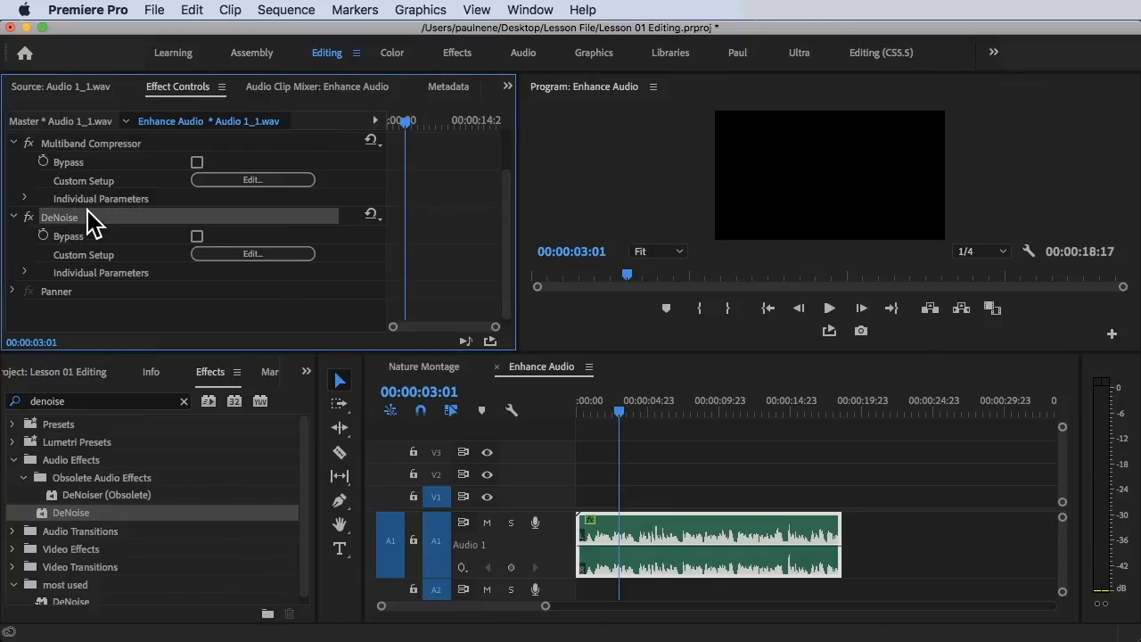
mouse_move(624, 413)
mouse_down()
mouse_move(596, 412)
mouse_move(658, 417)
mouse_move(645, 417)
mouse_up()
key(space)
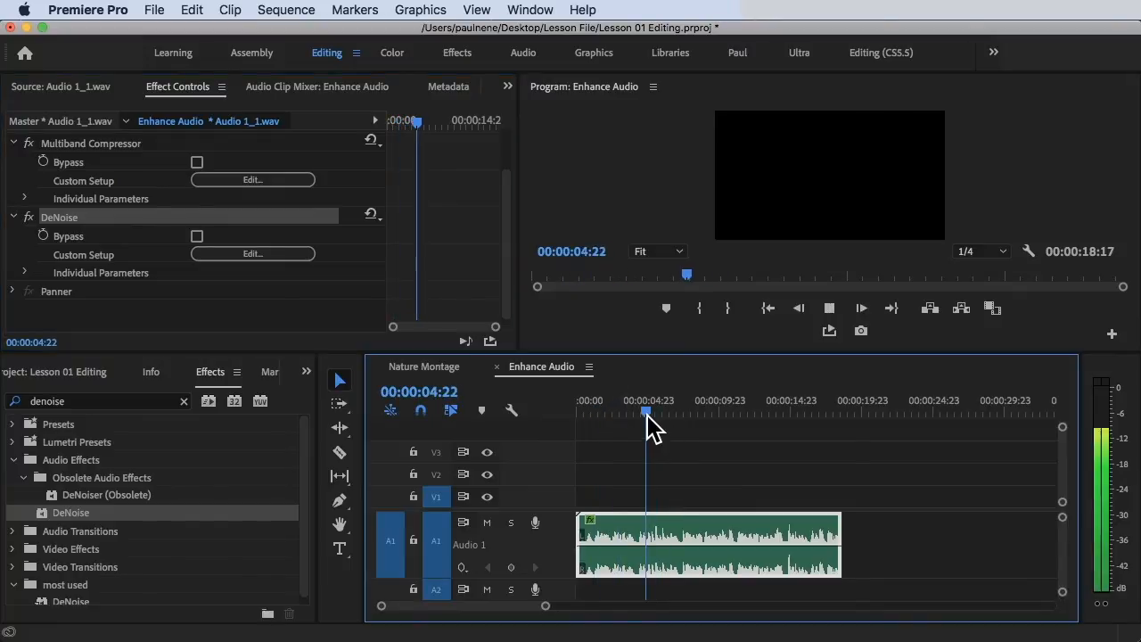
key(space)
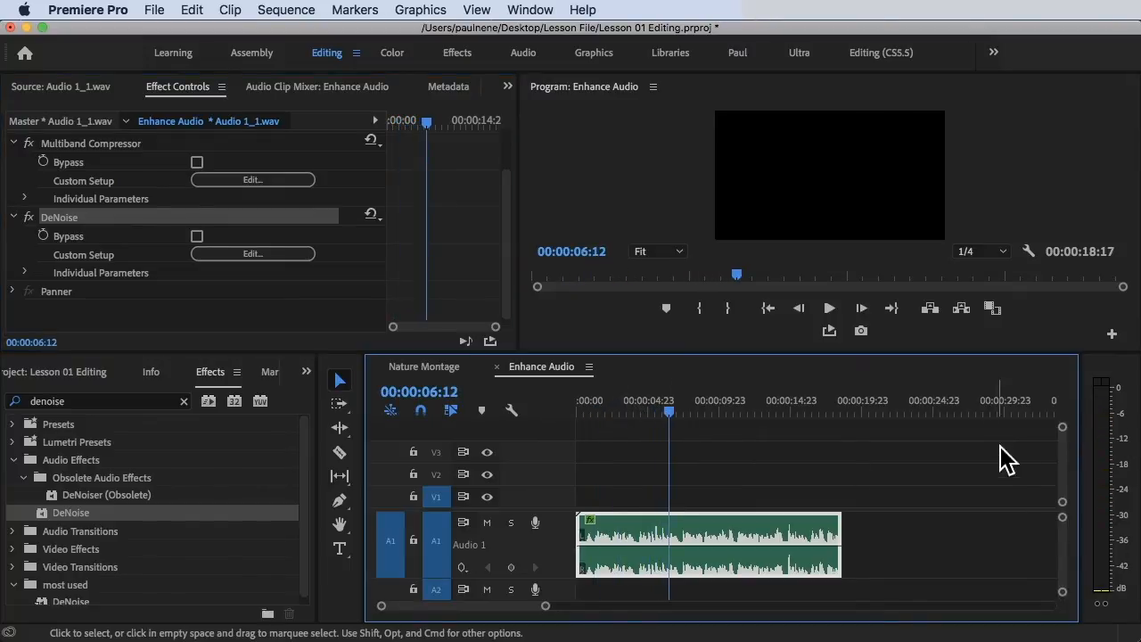